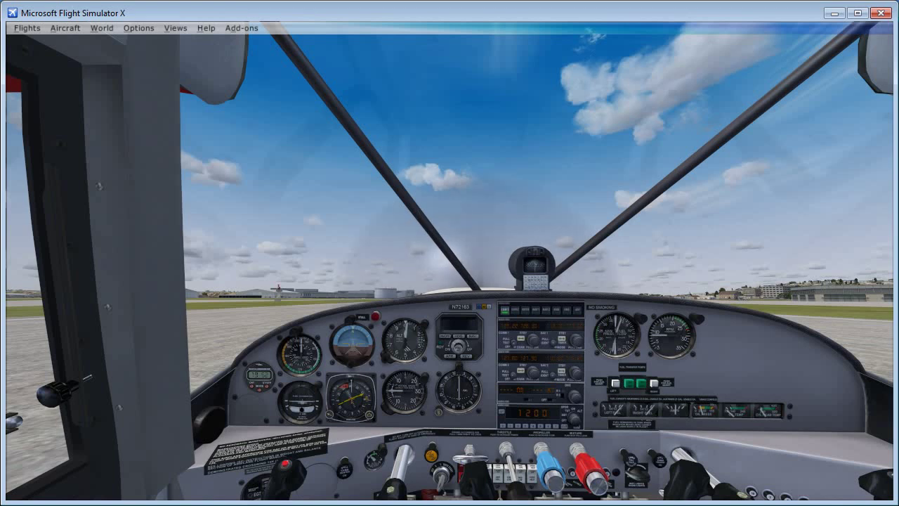
# - Switch to Control Panel, search for "ua", and check the User Account Control notification level without changing it
pyautogui.hotkey('alt', 'Tab')
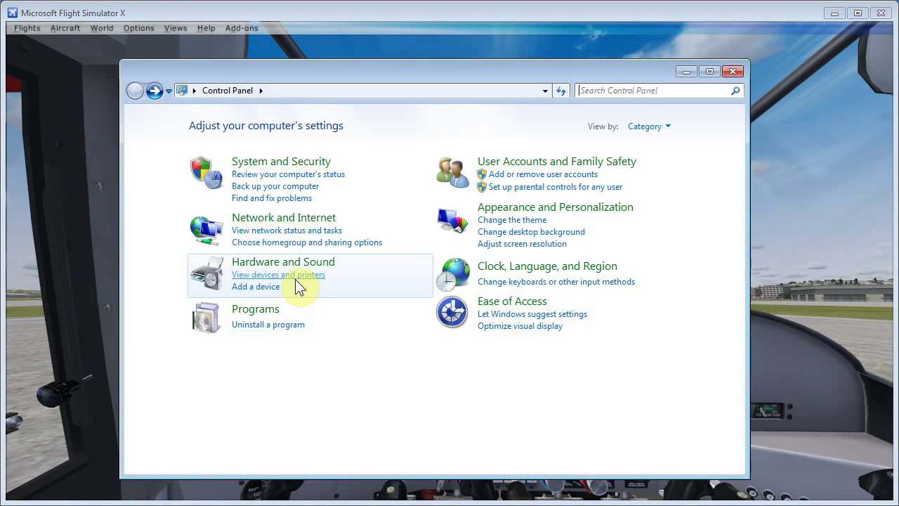
pyautogui.click(613, 93)
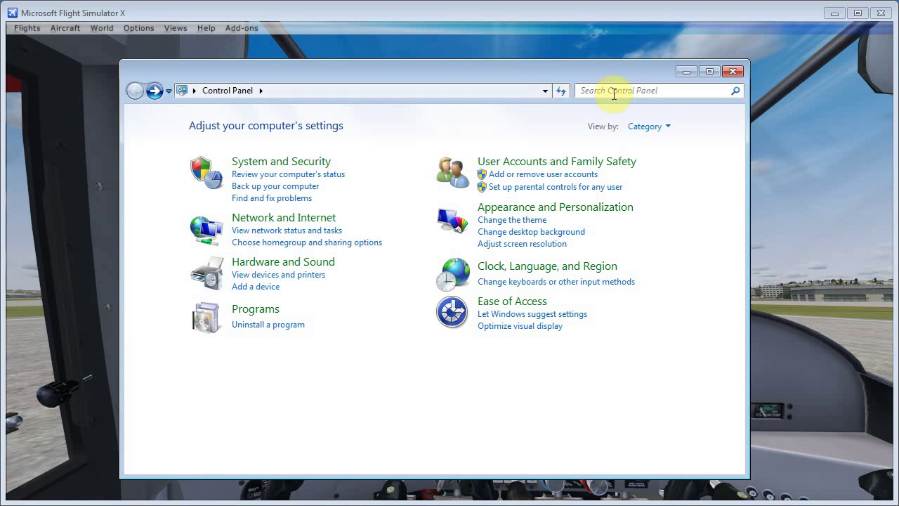
pyautogui.write('ua')
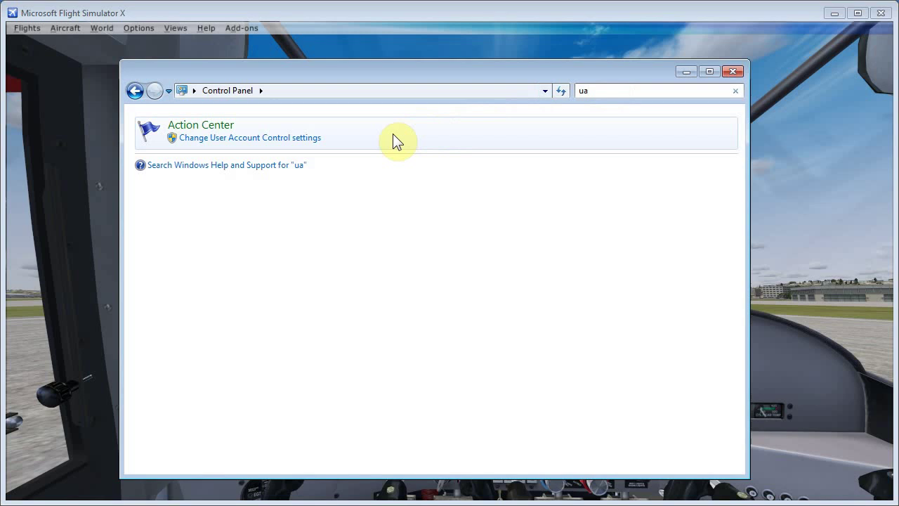
pyautogui.click(210, 137)
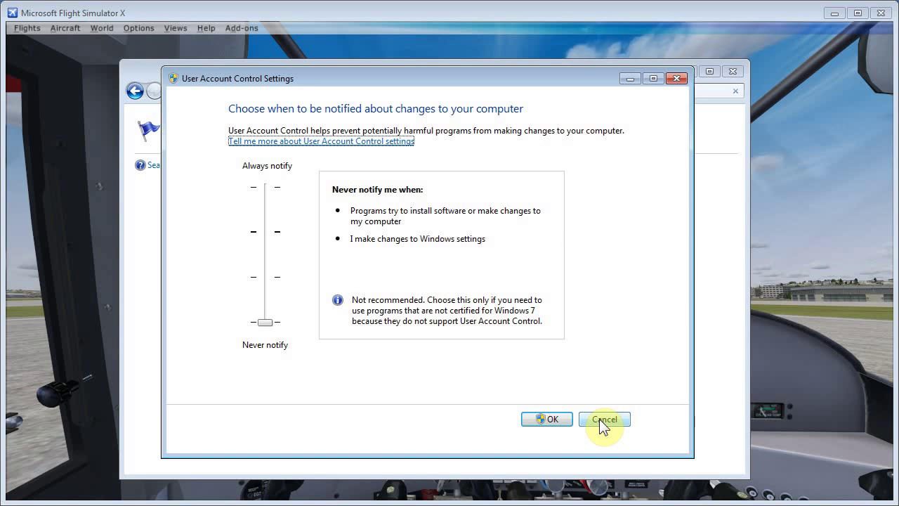
pyautogui.click(599, 418)
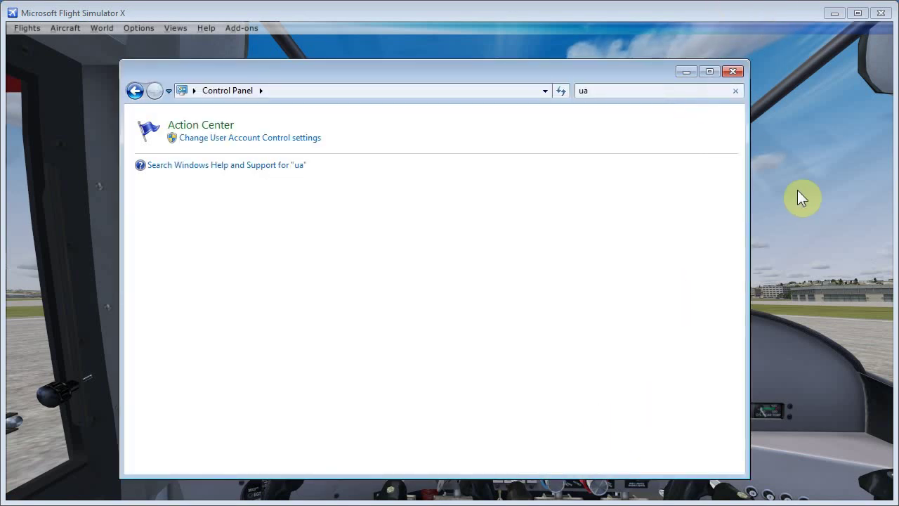
# - Switch back to Flight Simulator X, open the button and key assignments in the control settings, and check the available controller types
pyautogui.click(798, 190)
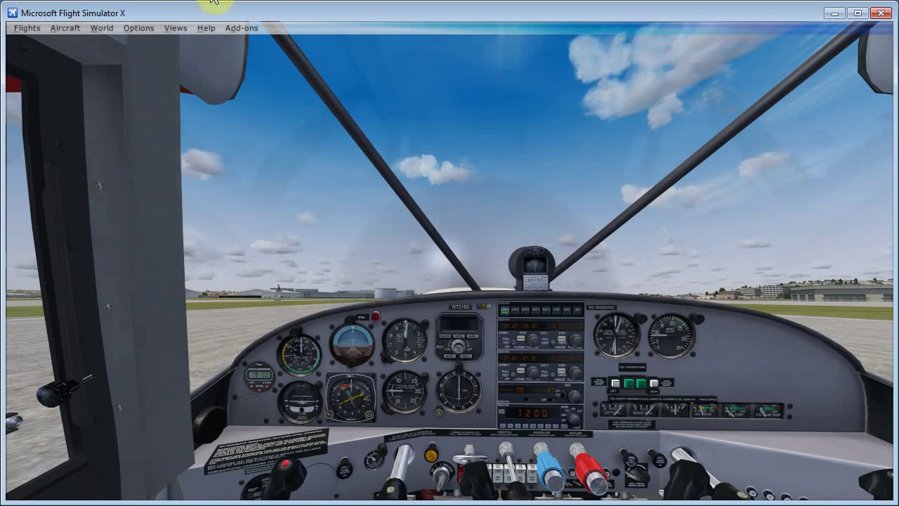
pyautogui.click(133, 29)
pyautogui.moveTo(158, 154)
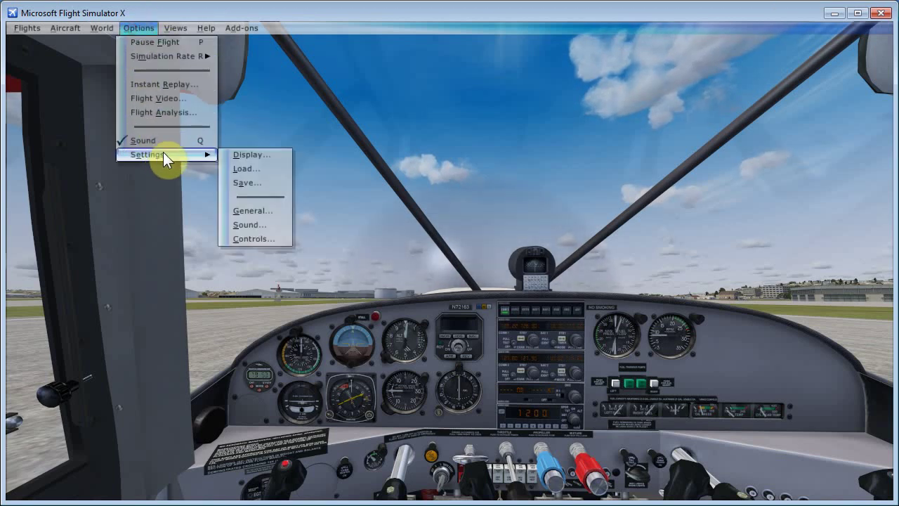
pyautogui.click(254, 239)
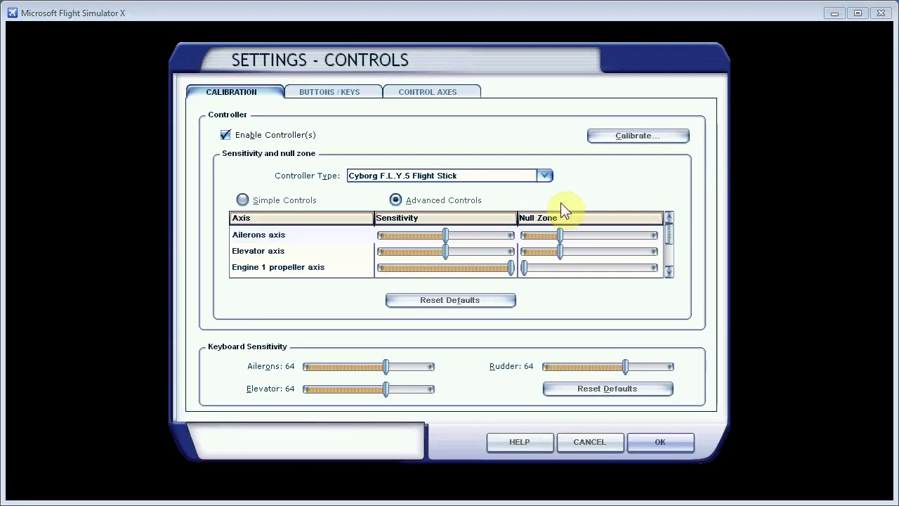
pyautogui.click(338, 95)
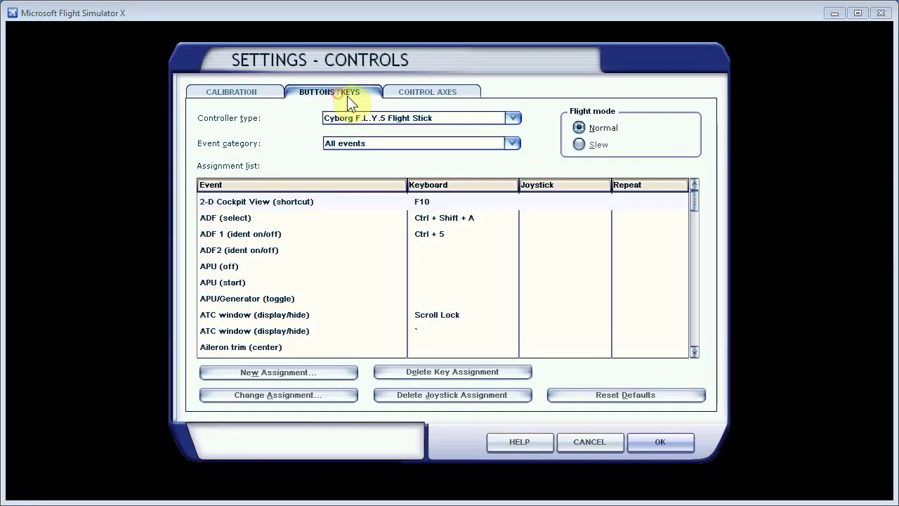
pyautogui.click(514, 118)
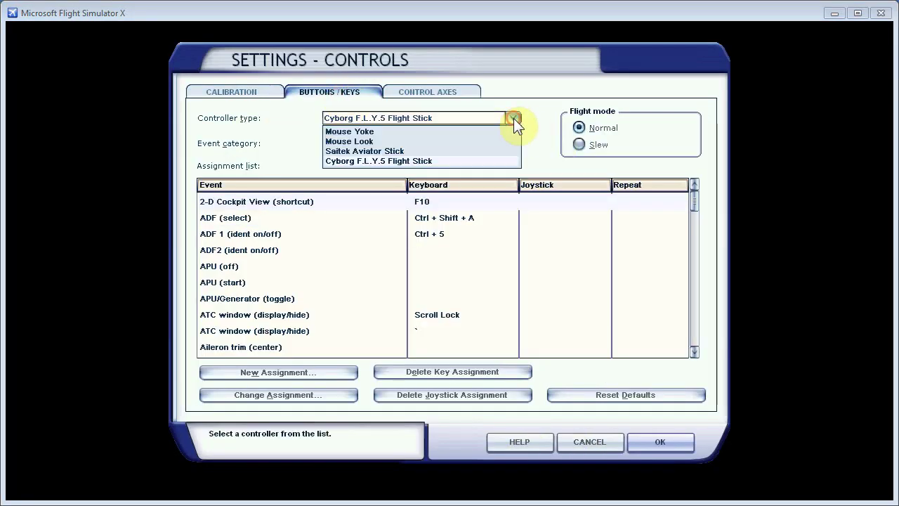
pyautogui.click(536, 148)
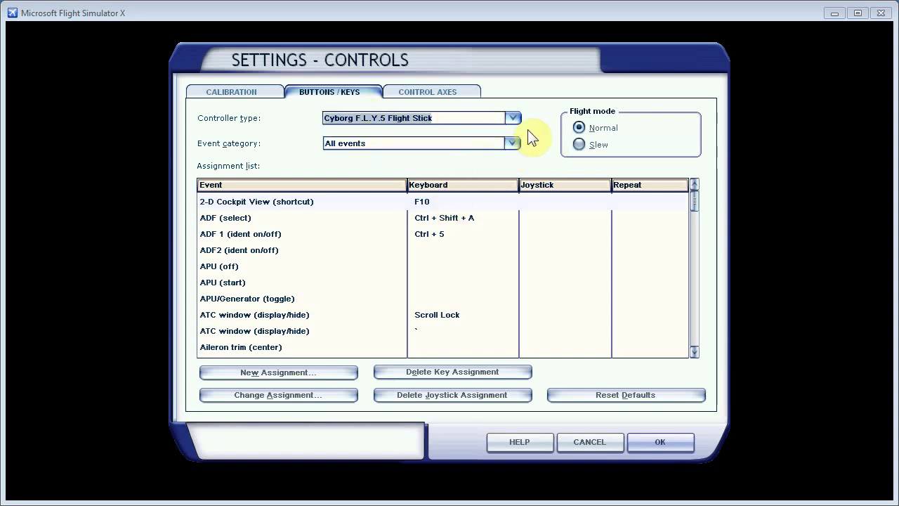
# - Filter the assignments to the Views category and delete the Hat Switch joystick assignment from View (pan)
pyautogui.click(513, 144)
pyautogui.click(397, 243)
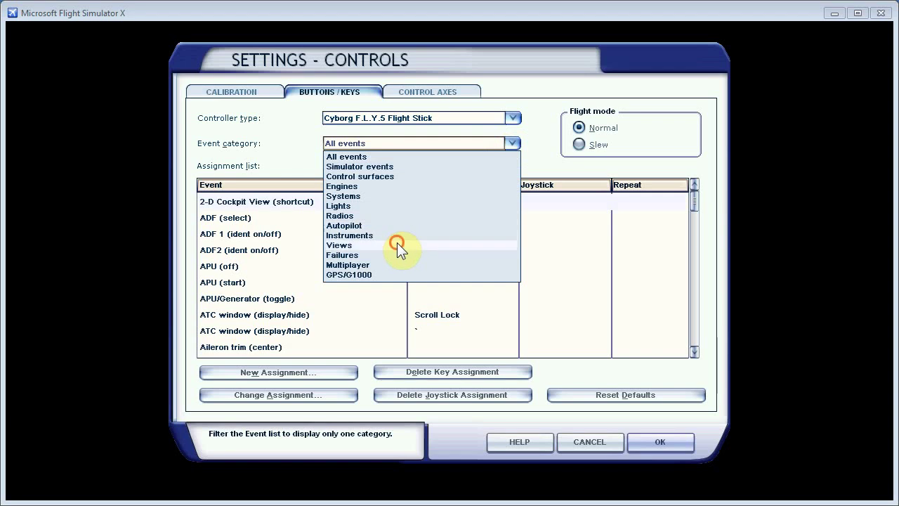
pyautogui.moveTo(695, 202); pyautogui.dragTo(685, 318)
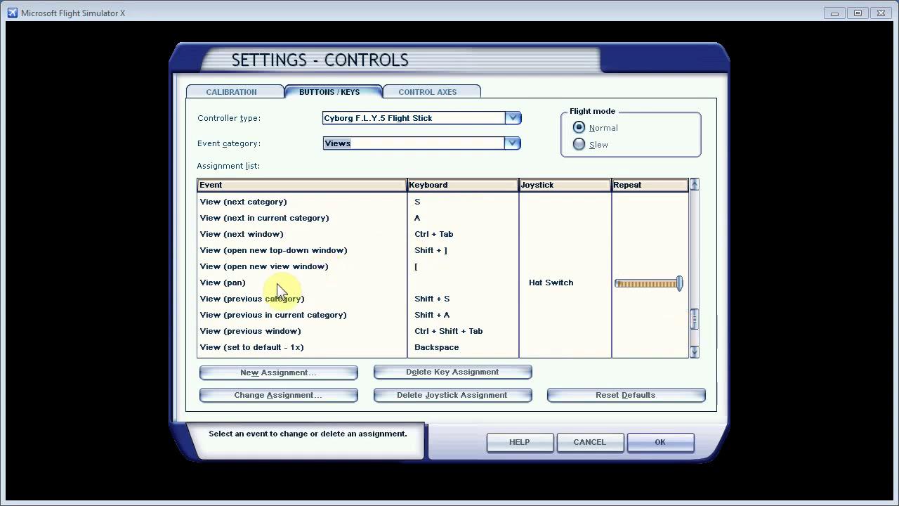
pyautogui.click(550, 285)
pyautogui.click(427, 398)
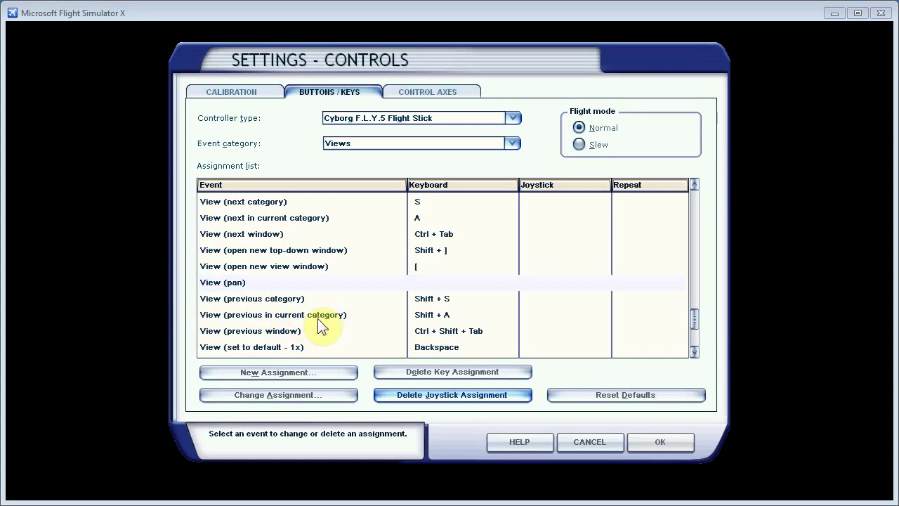
# - Delete the key assignments for View next category, next in current category, previous category, and previous in current category
pyautogui.click(357, 203)
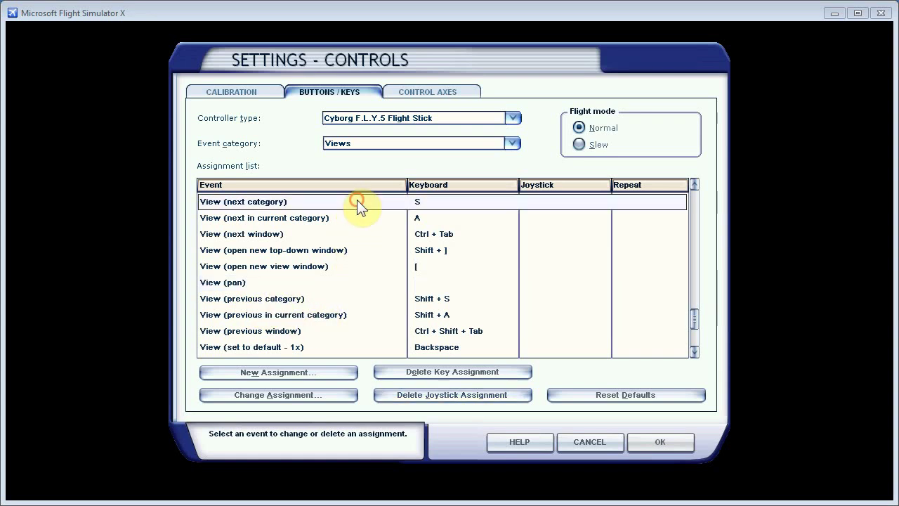
pyautogui.click(398, 372)
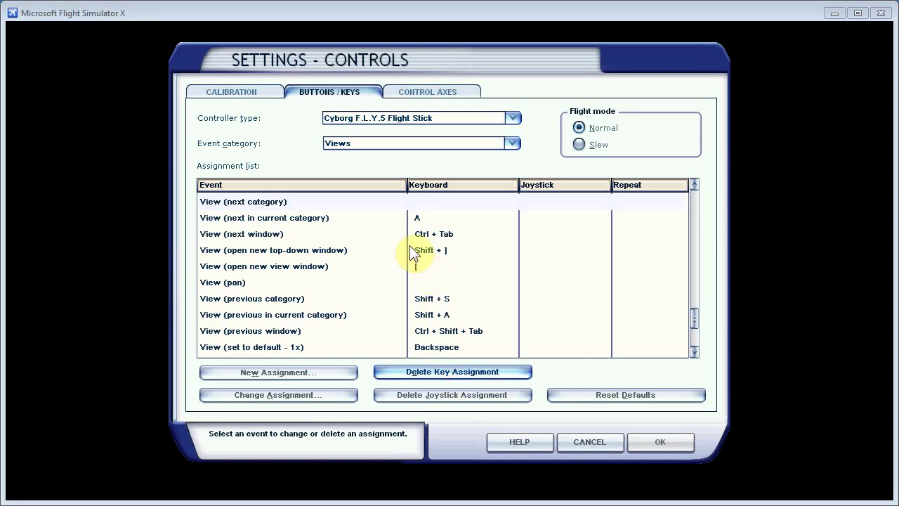
pyautogui.click(417, 219)
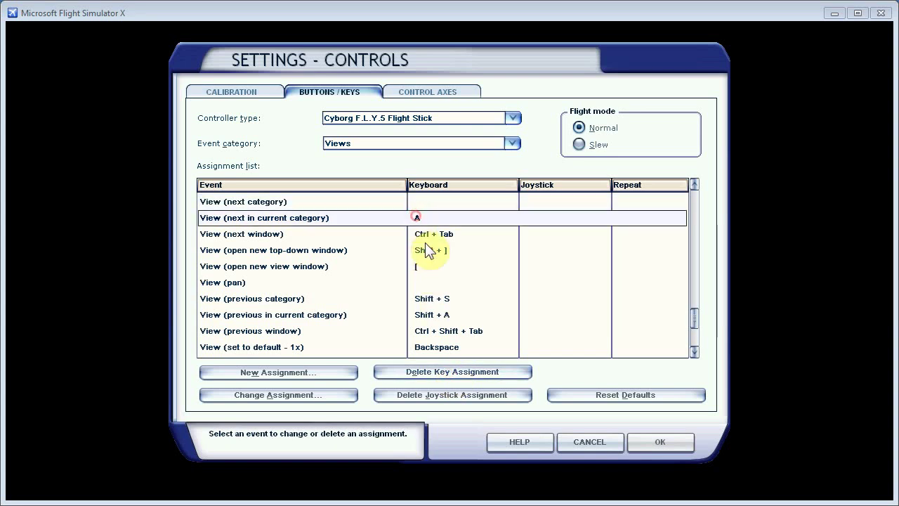
pyautogui.click(447, 371)
pyautogui.click(442, 284)
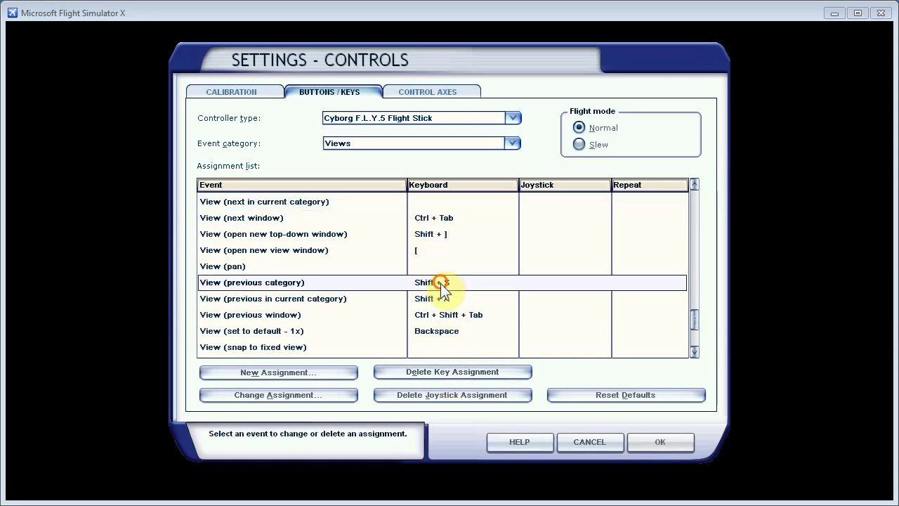
pyautogui.click(458, 372)
pyautogui.click(437, 218)
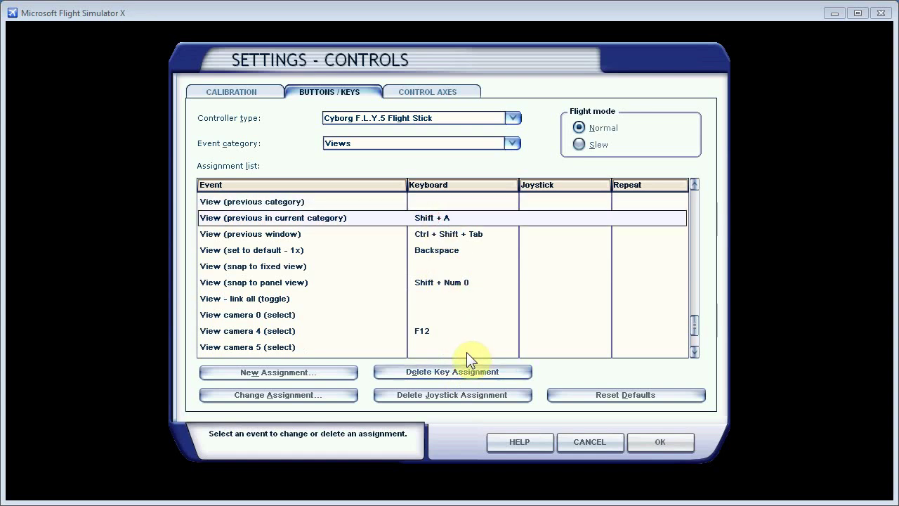
pyautogui.click(465, 373)
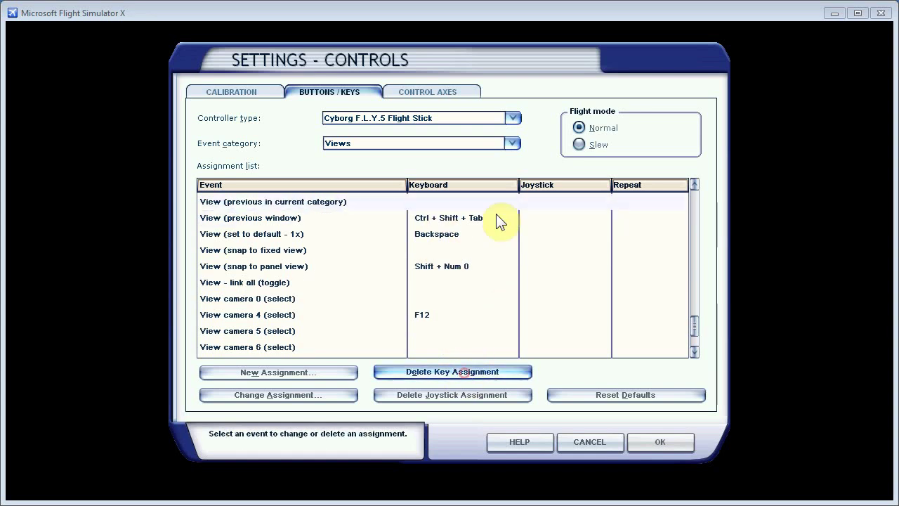
# - In the Control surfaces category, delete the key assignments for Ailerons (bank left) and (bank right), then accept the control settings
pyautogui.click(510, 144)
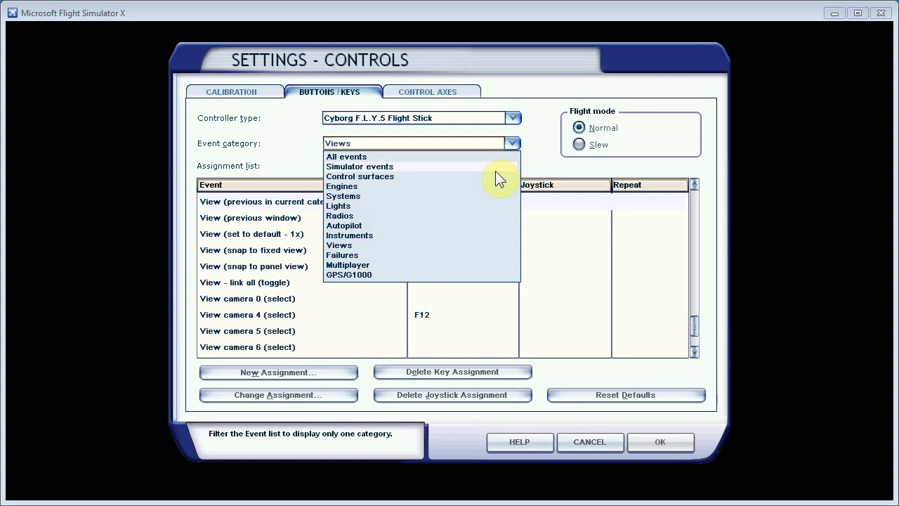
pyautogui.click(495, 174)
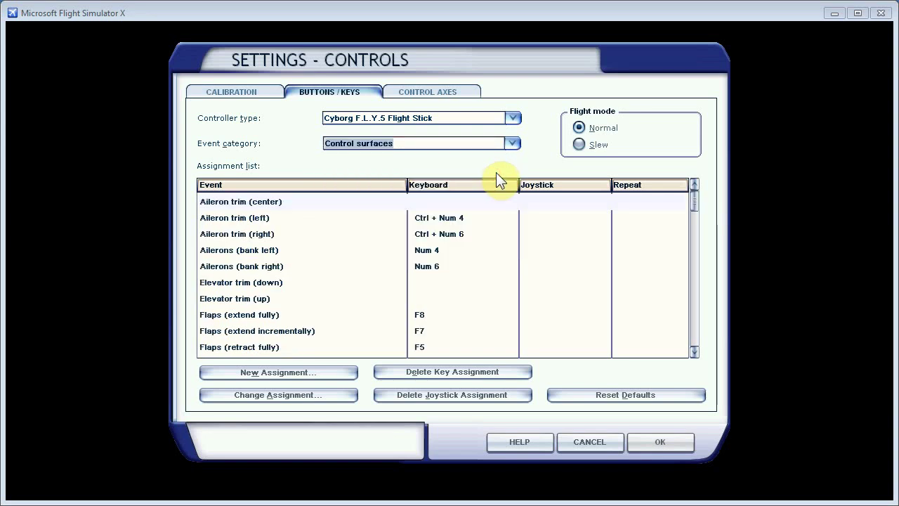
pyautogui.click(434, 250)
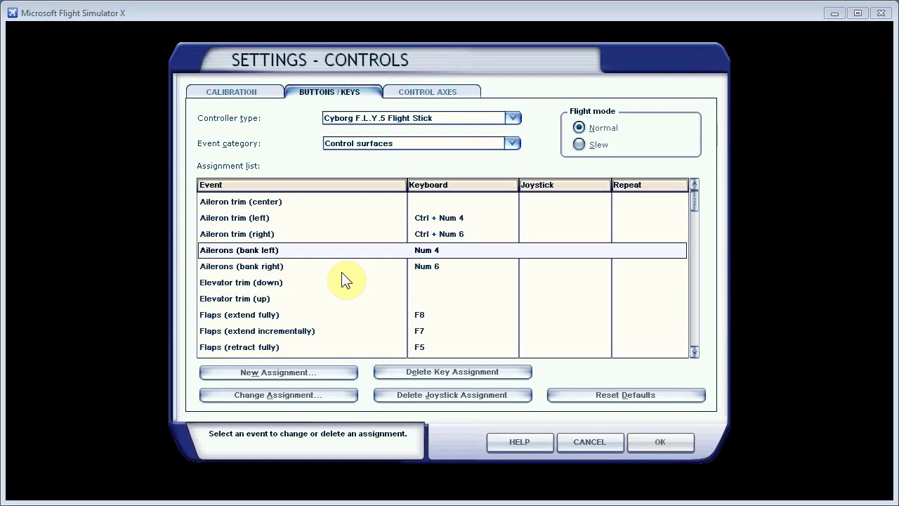
pyautogui.click(500, 373)
pyautogui.click(438, 267)
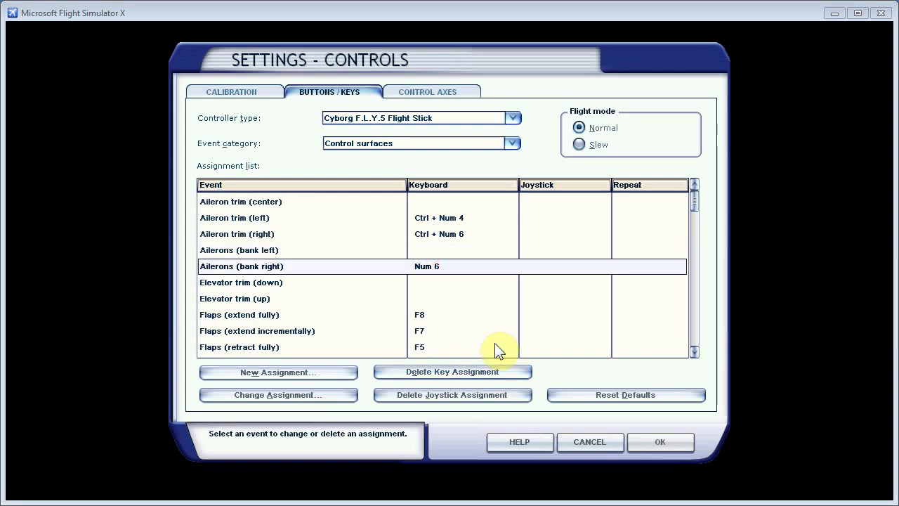
pyautogui.click(462, 369)
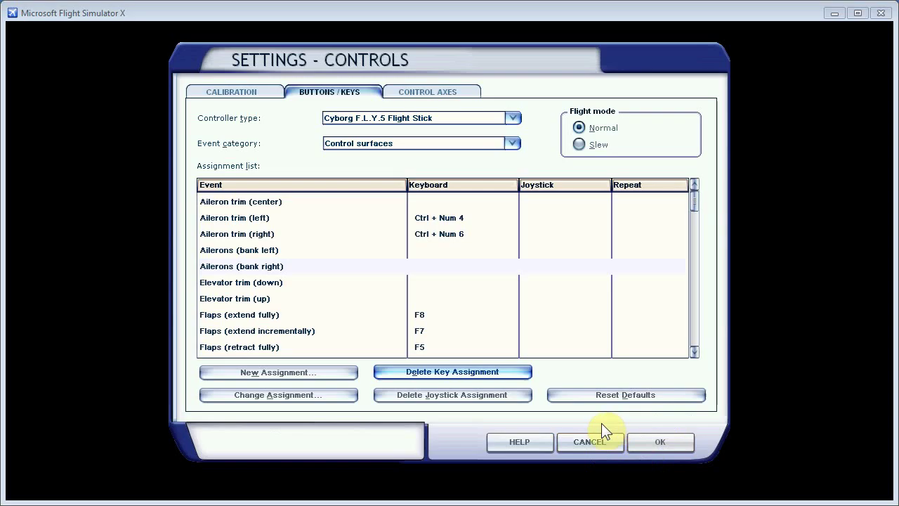
pyautogui.click(646, 442)
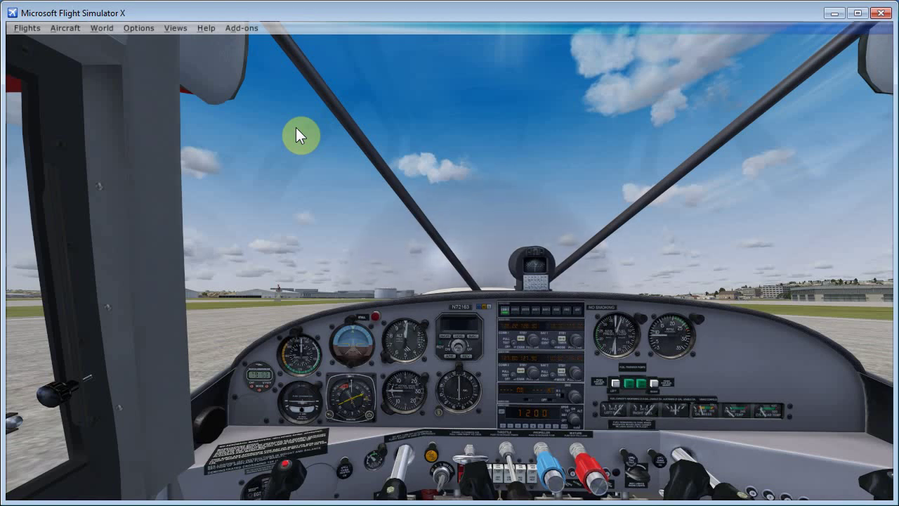
# - Minimize the simulator and Control Panel to reach the desktop and launch EZCA Config.exe
pyautogui.click(840, 16)
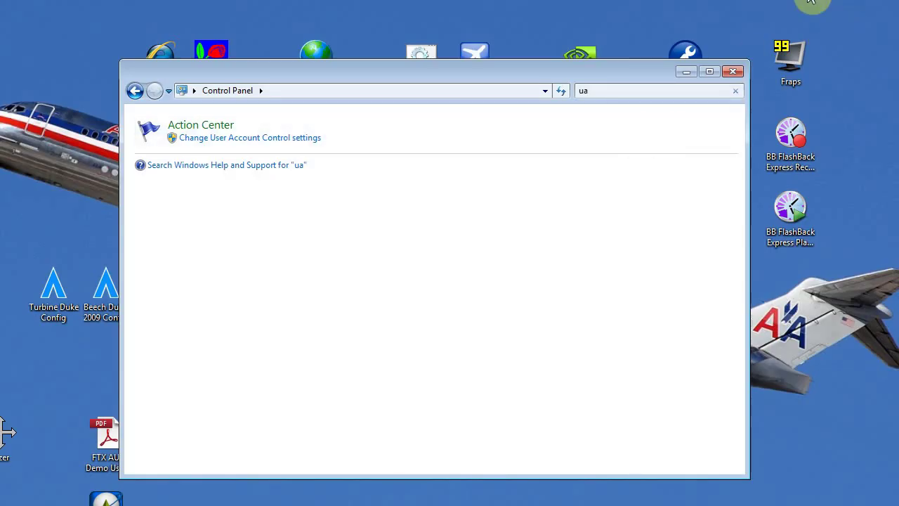
pyautogui.click(687, 72)
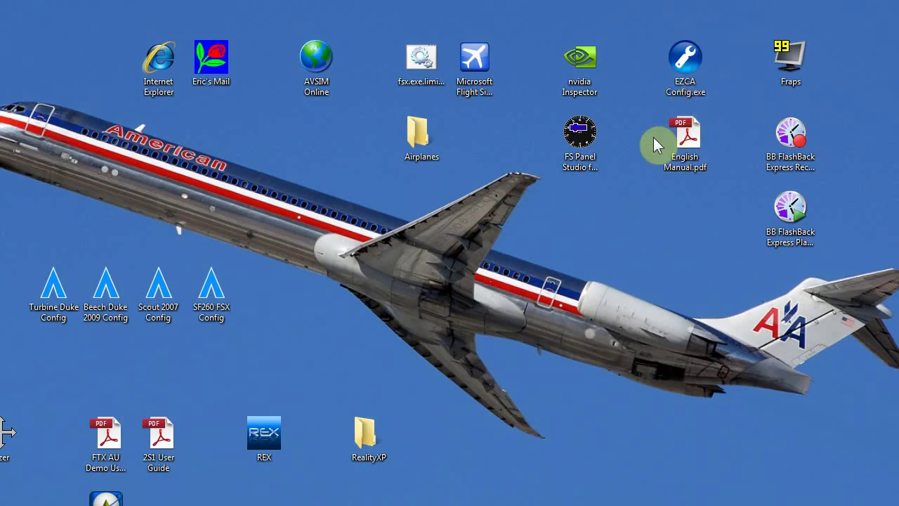
pyautogui.doubleClick(688, 61)
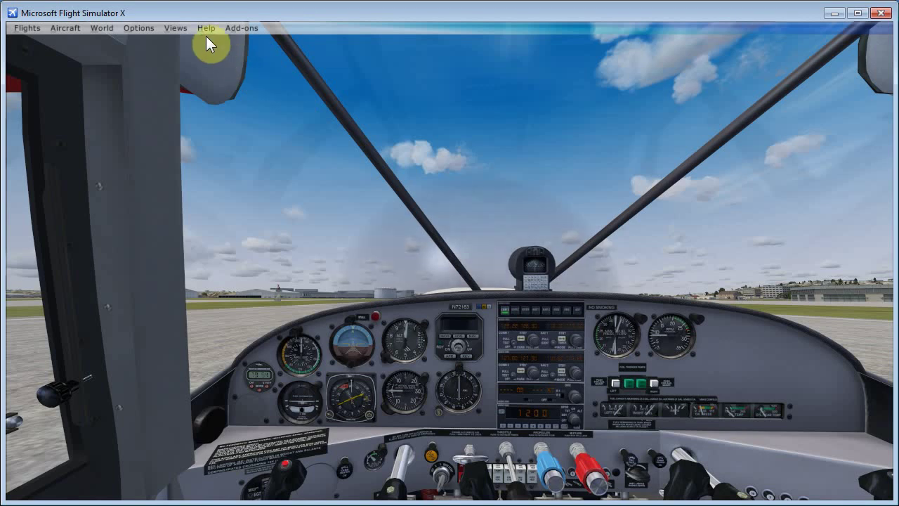
# - Show the EZdok camera addon studio from within Flight Simulator X
pyautogui.click(244, 28)
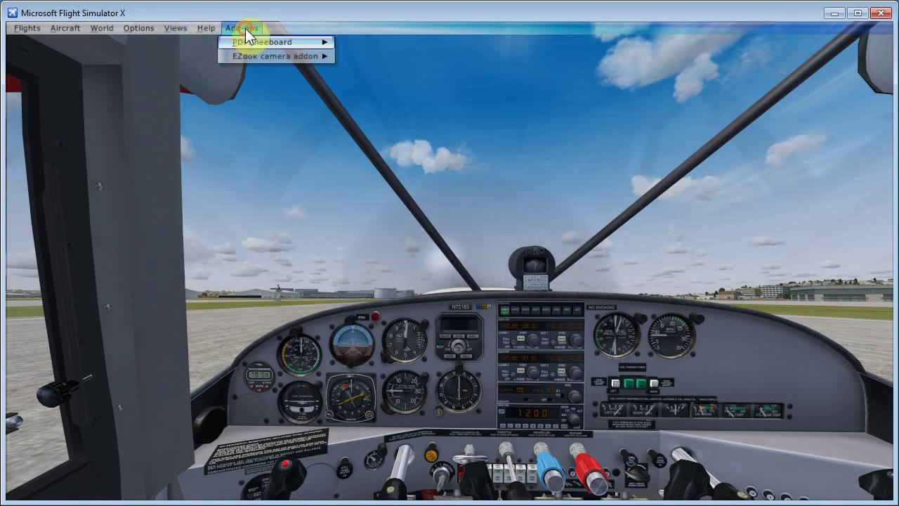
pyautogui.moveTo(252, 55)
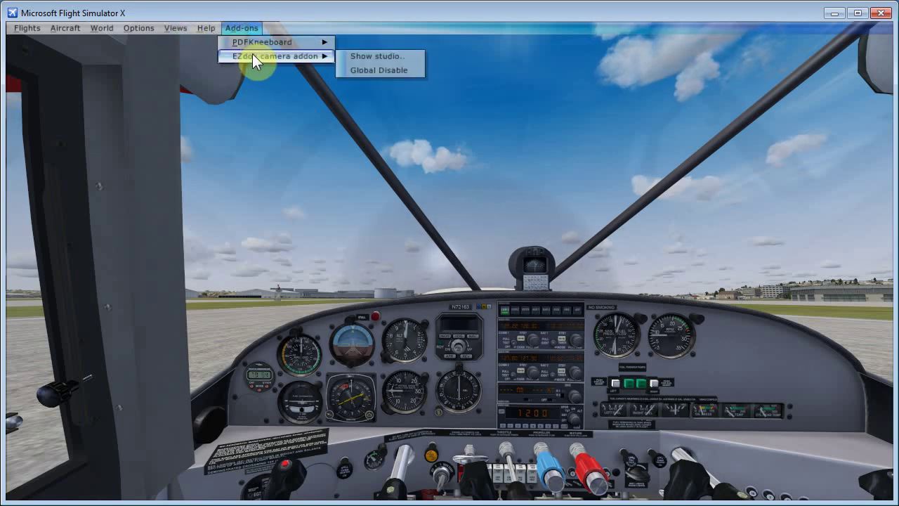
pyautogui.click(371, 56)
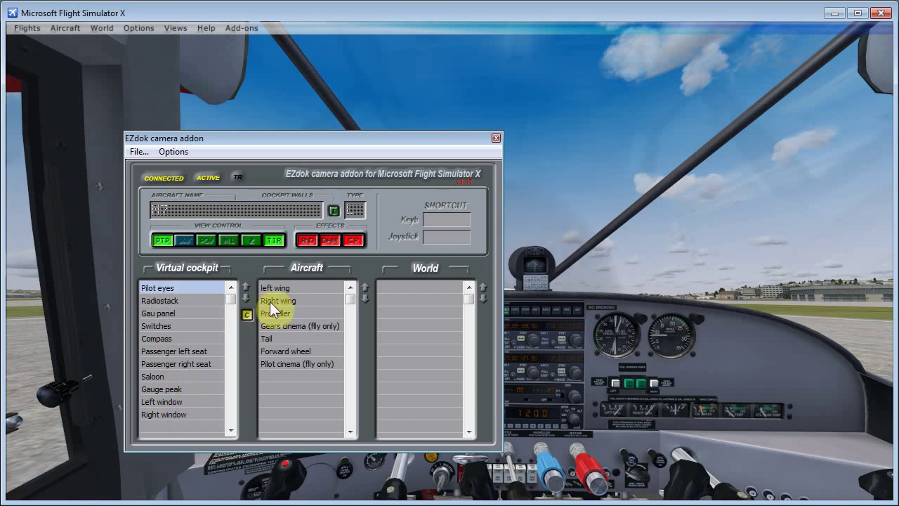
# - In EZdok's key and button definitions, assign A to the default view system's Next in current category and Shift+A to Prev. in current category
pyautogui.click(168, 154)
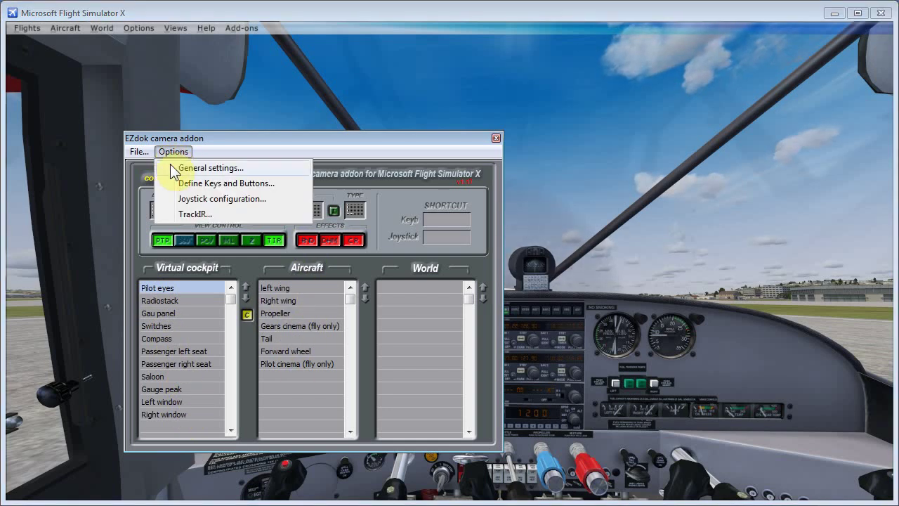
pyautogui.click(226, 184)
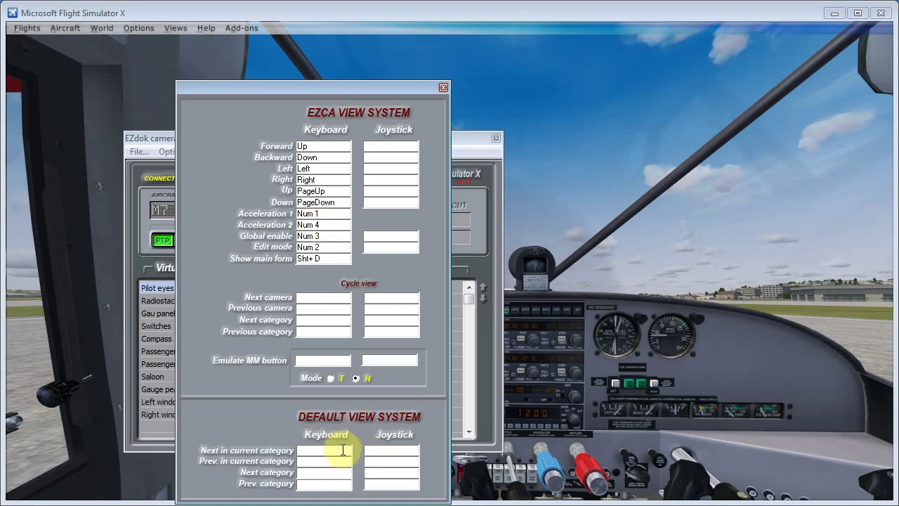
pyautogui.click(342, 450)
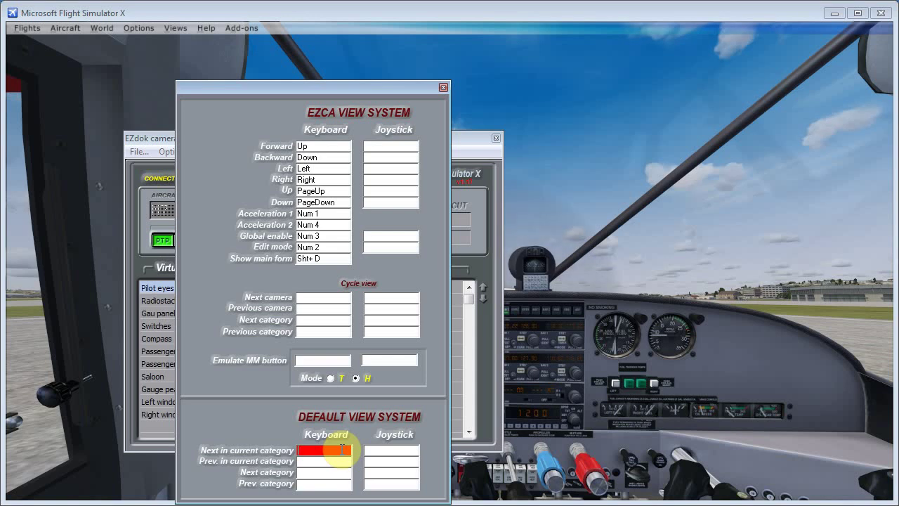
pyautogui.press('a')
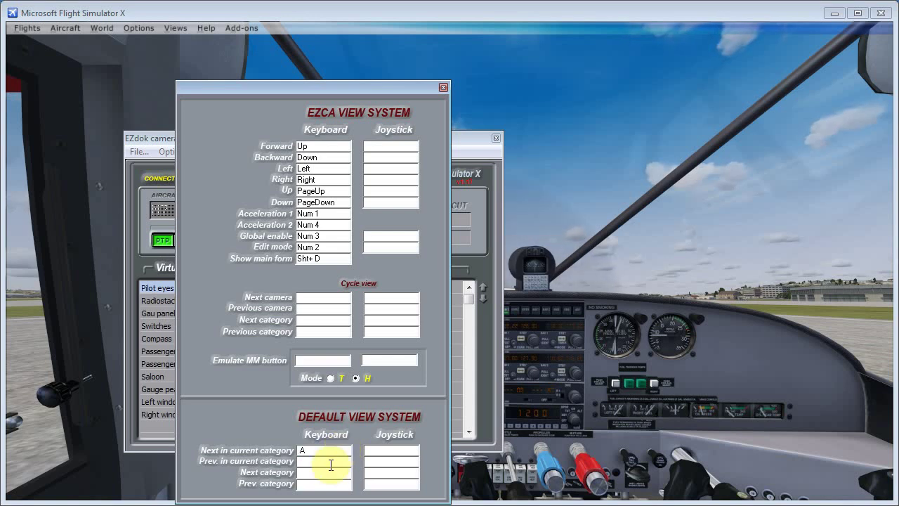
pyautogui.click(330, 461)
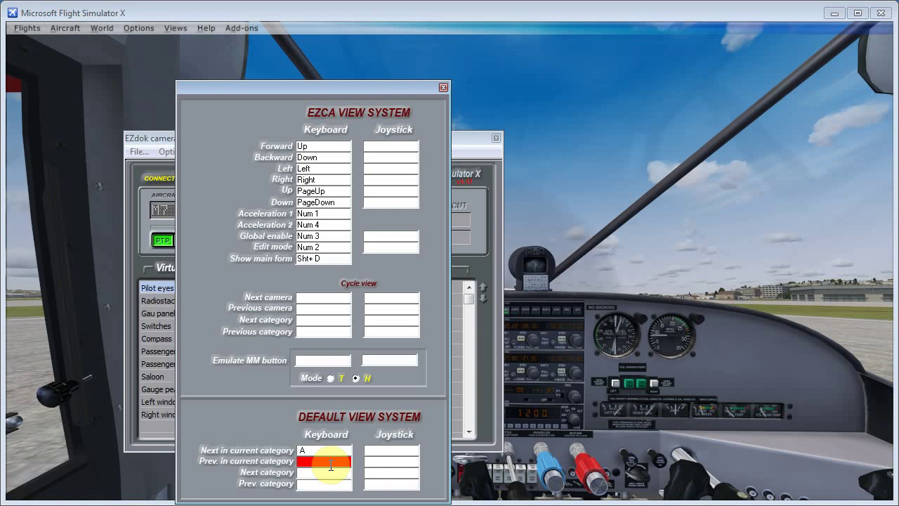
pyautogui.hotkey('shift', 'a')
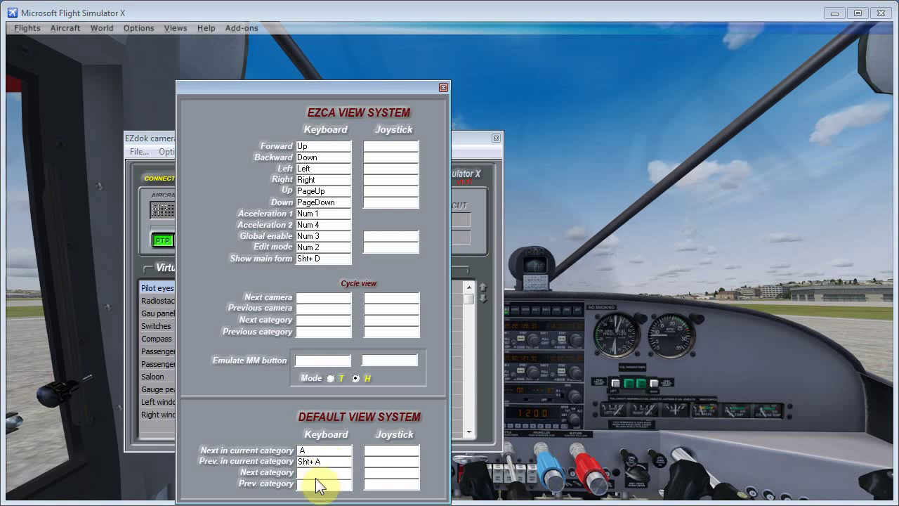
# - Assign S to Next category and Shift+S to Prev. category in the default view system, then close the key definitions
pyautogui.click(321, 473)
pyautogui.press('s')
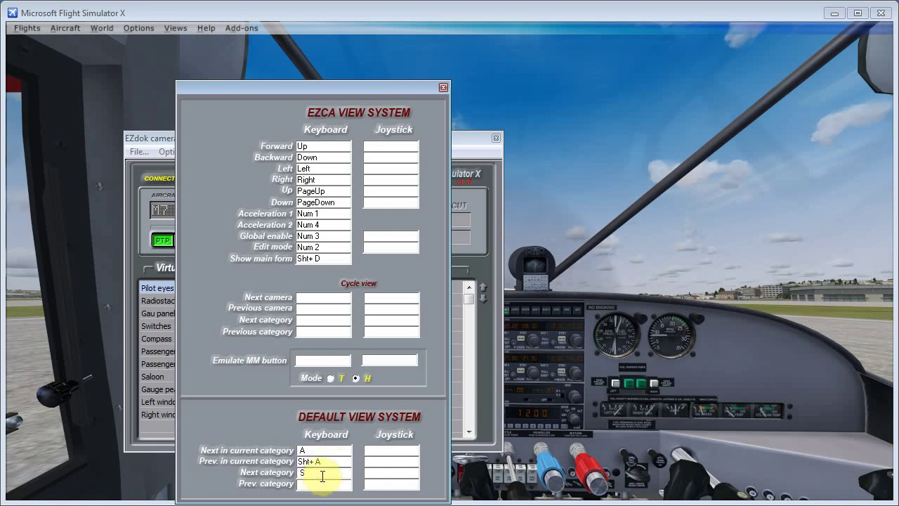
pyautogui.click(321, 482)
pyautogui.hotkey('shift', 's')
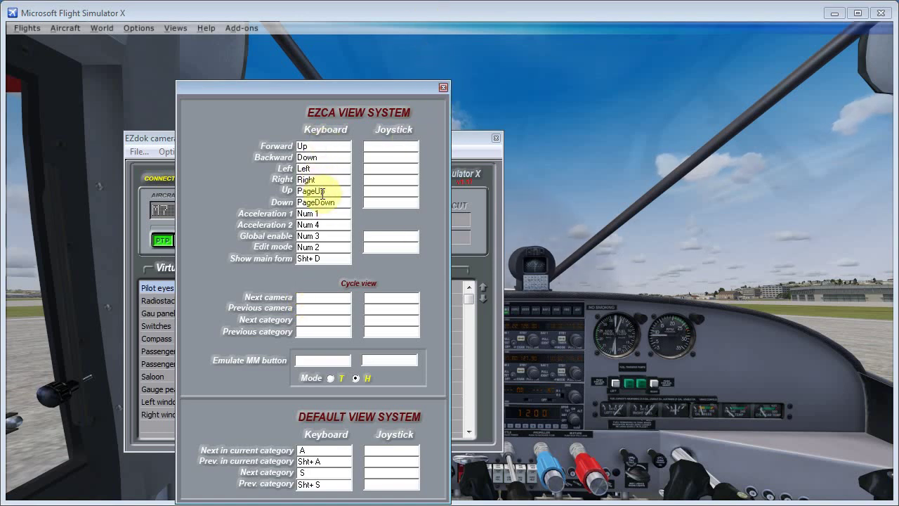
pyautogui.click(497, 79)
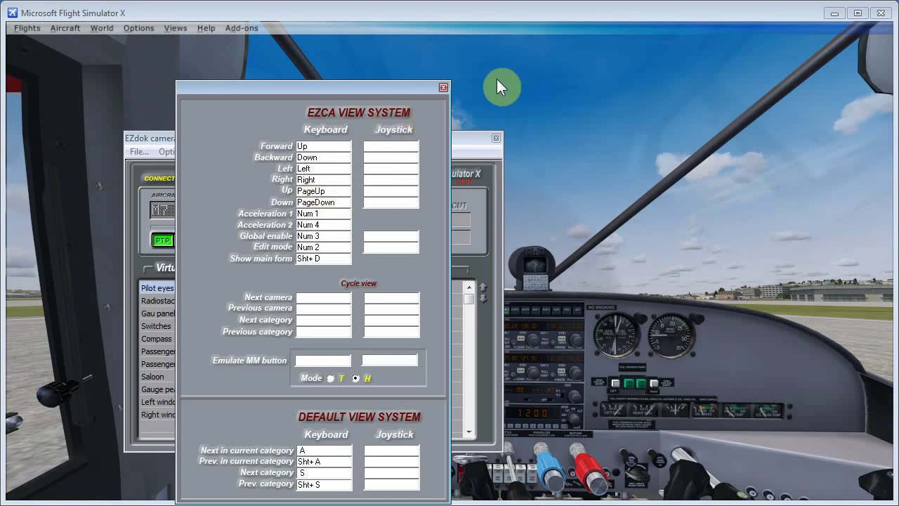
pyautogui.click(444, 87)
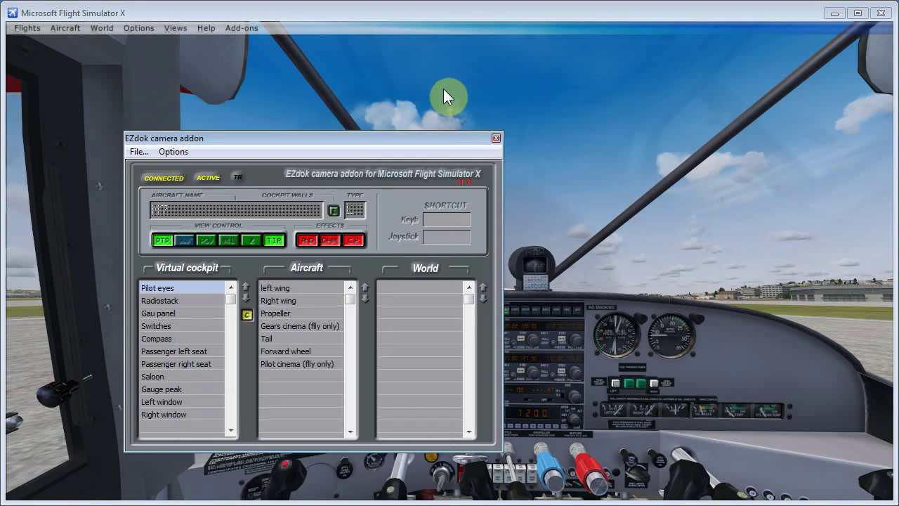